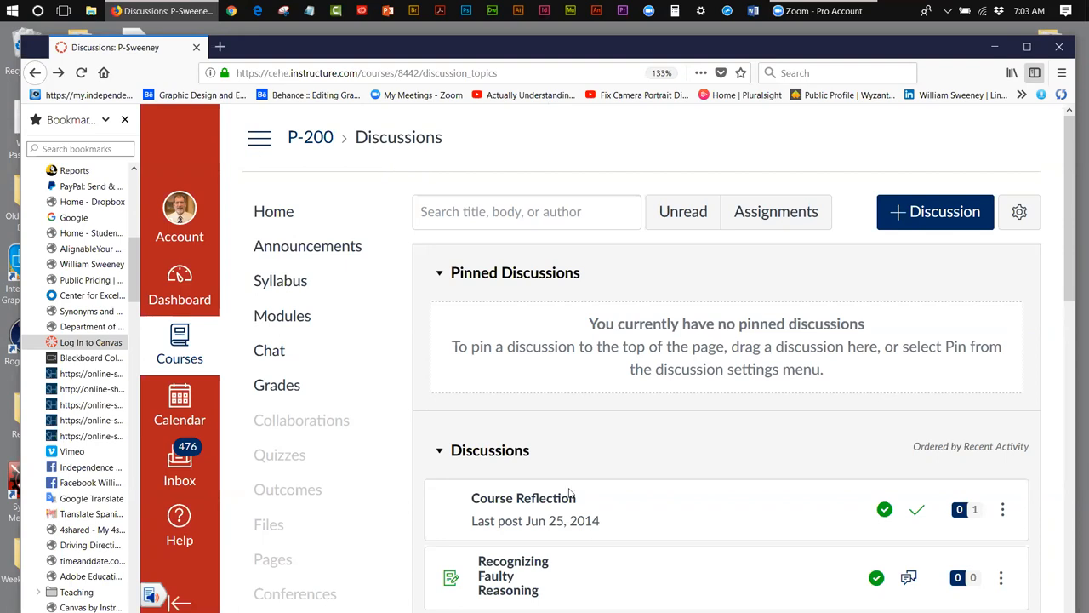
Step: Go to the personal Files area via the Account tray
{"action": "left_click", "coordinate": [178, 211]}
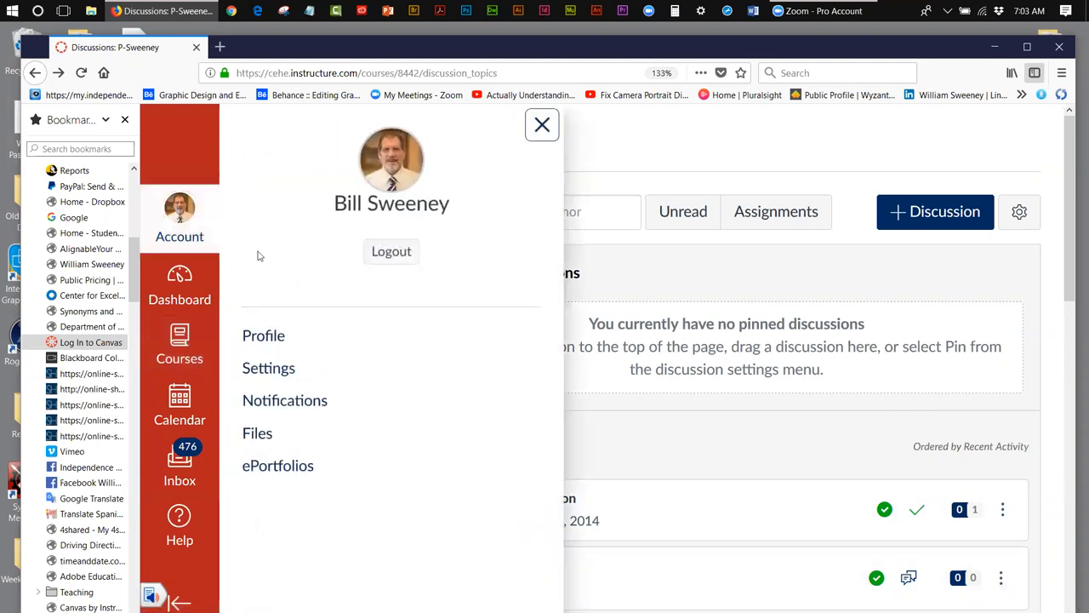
{"action": "left_click", "coordinate": [257, 434]}
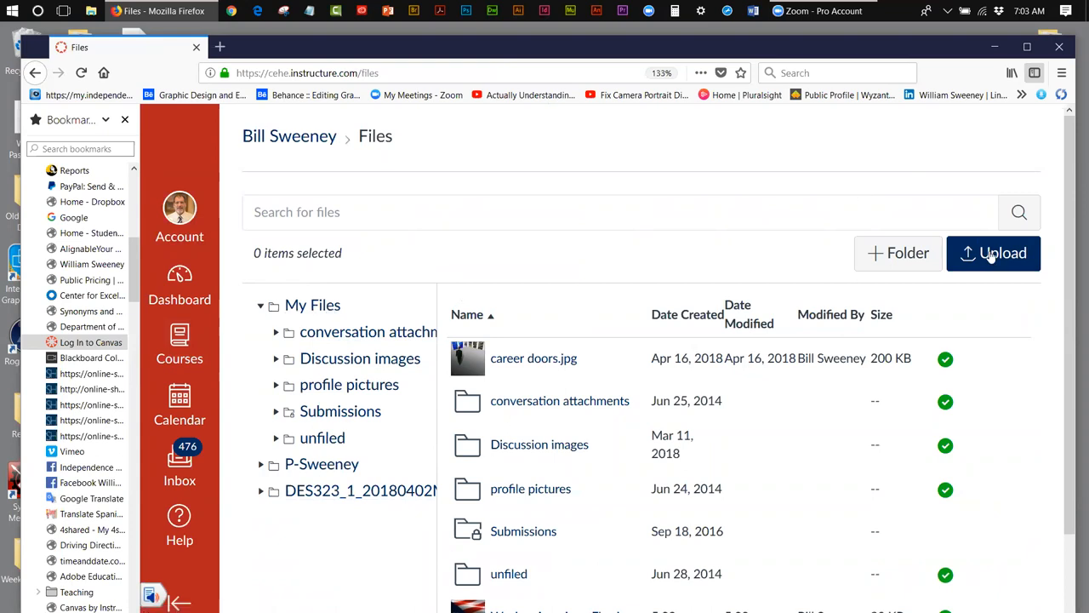
Step: Upload the Waving-American-Flag image chosen from the Desktop folder
{"action": "left_click", "coordinate": [991, 257]}
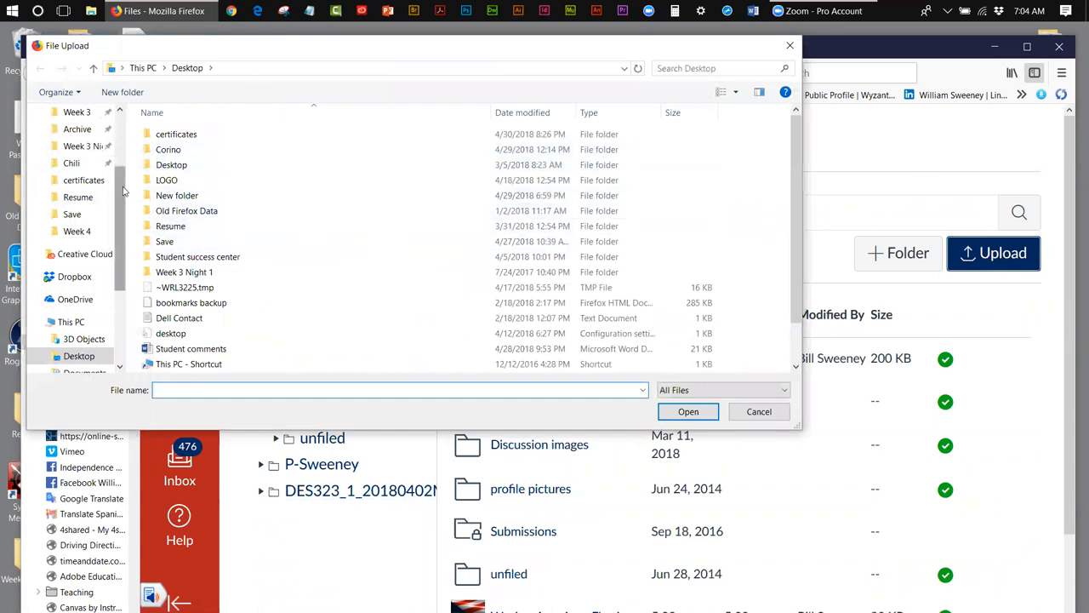
{"action": "scroll", "coordinate": [119, 162], "scroll_direction": "up", "scroll_amount": 1}
{"action": "scroll", "coordinate": [119, 162], "scroll_direction": "up", "scroll_amount": 2}
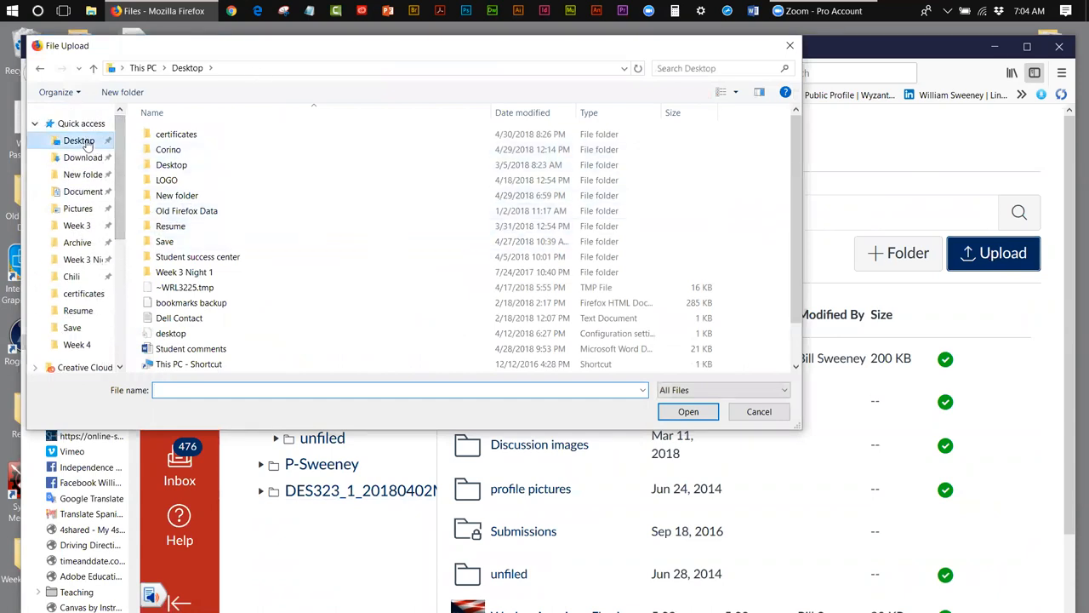
{"action": "left_click", "coordinate": [78, 140]}
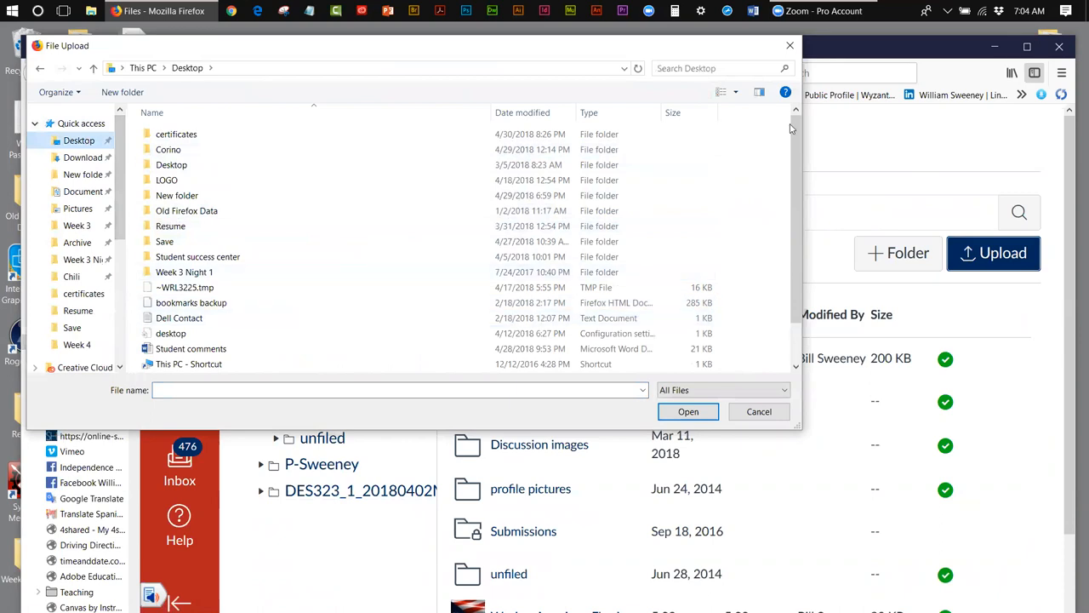
{"action": "scroll", "coordinate": [793, 126], "scroll_direction": "down", "scroll_amount": 1}
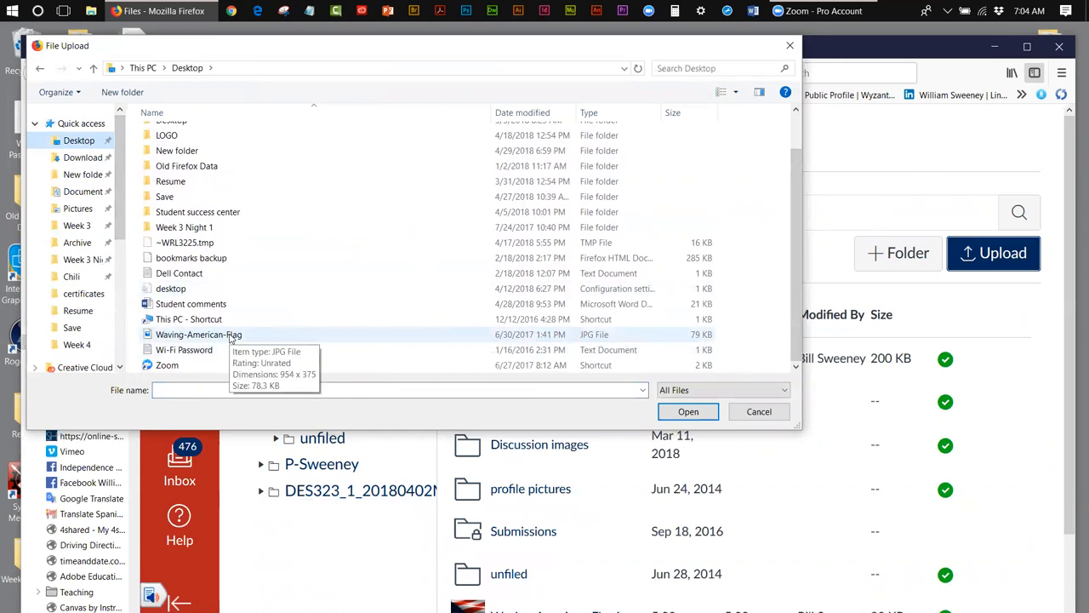
{"action": "left_click", "coordinate": [230, 338]}
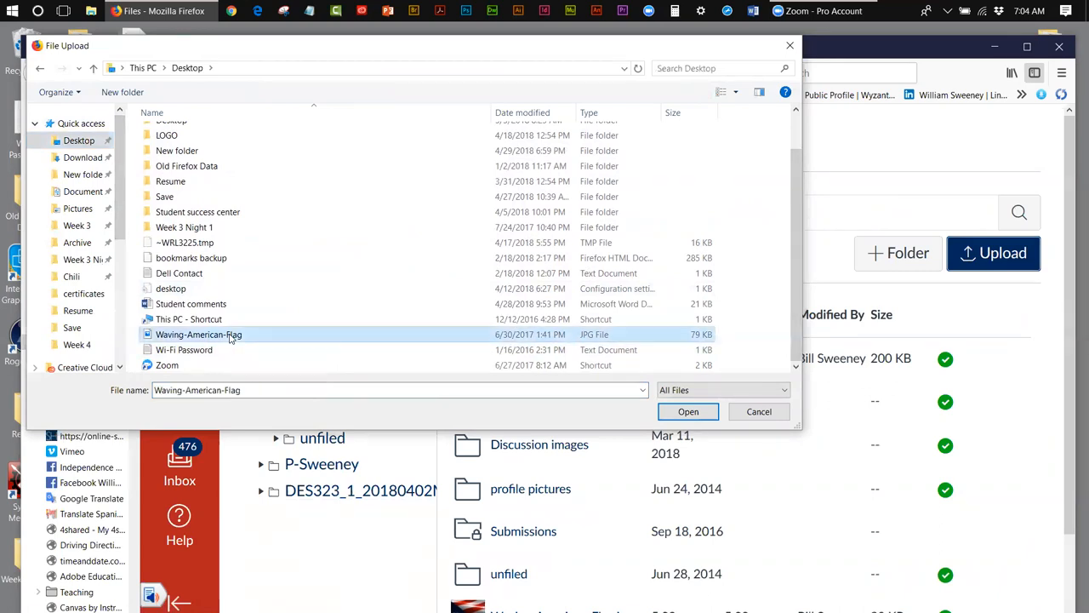
{"action": "left_click", "coordinate": [689, 412]}
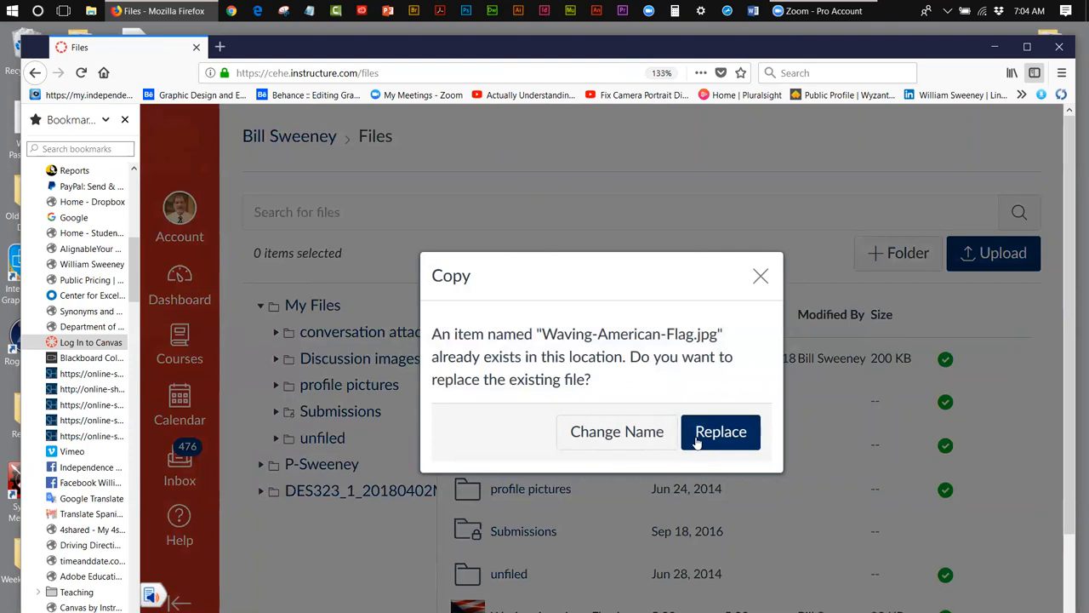
Step: Replace the existing Waving-American-Flag.jpg with the new upload
{"action": "left_click", "coordinate": [698, 442]}
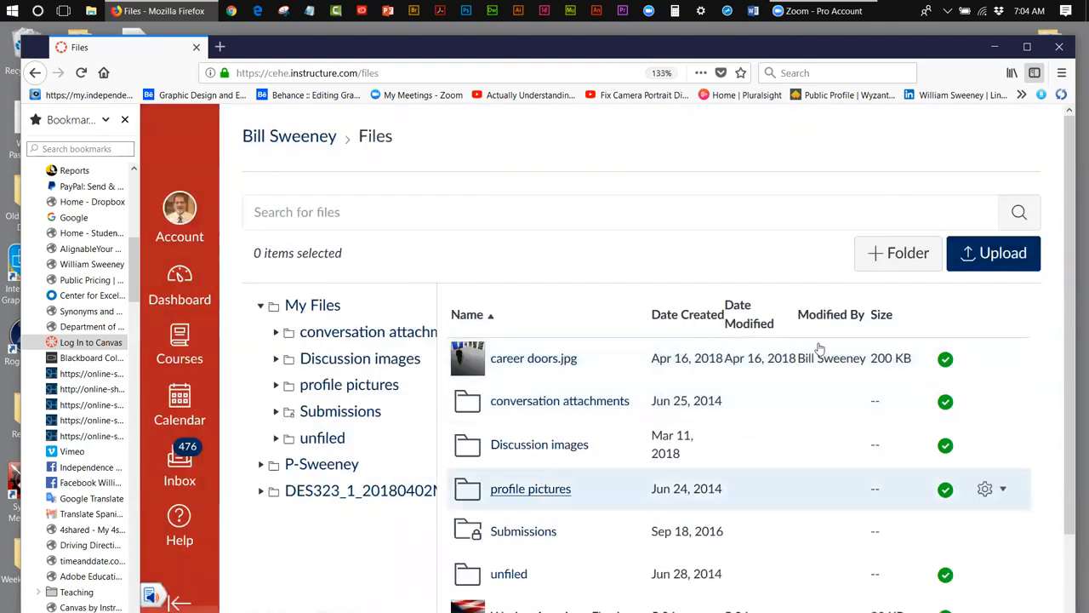
{"action": "scroll", "coordinate": [1072, 196], "scroll_direction": "down", "scroll_amount": 2}
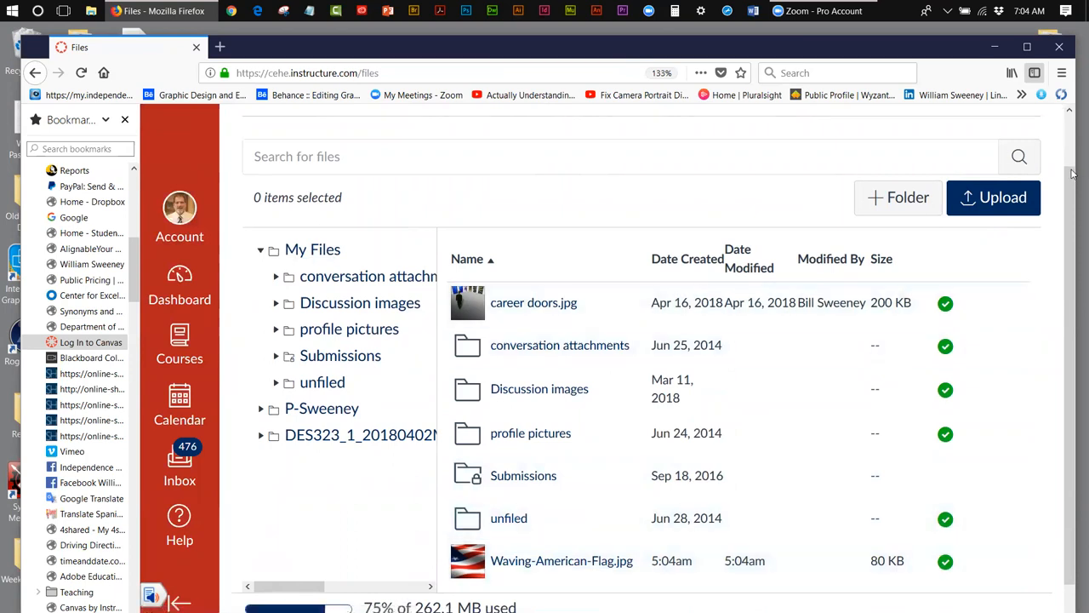
{"action": "left_click_drag", "start_coordinate": [1073, 178], "coordinate": [1068, 255]}
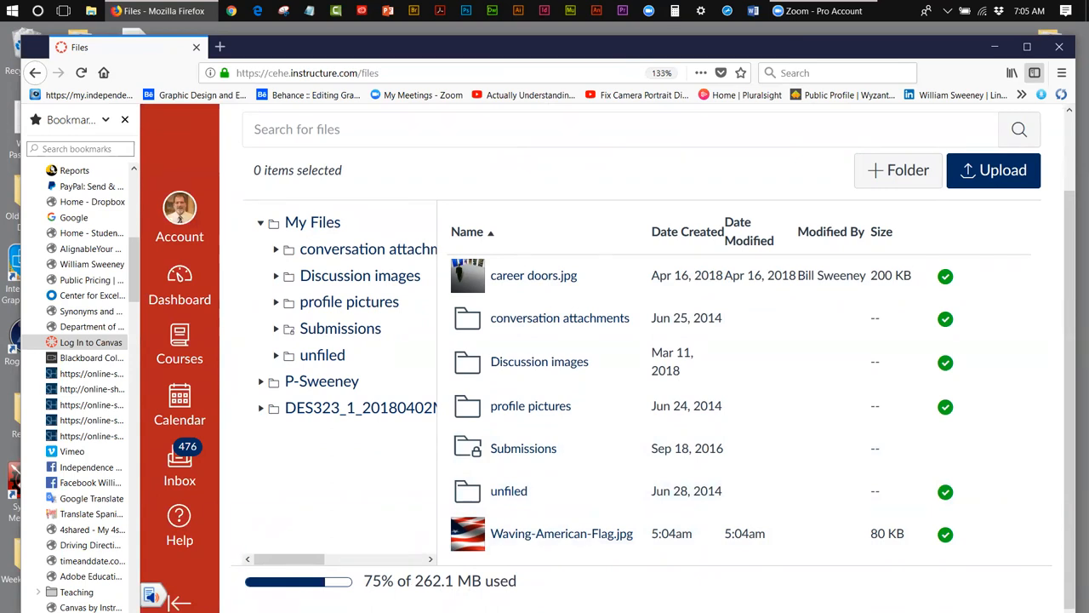
Step: Preview career doors.jpg, dismissing its download prompt, and close the preview
{"action": "left_click", "coordinate": [603, 271]}
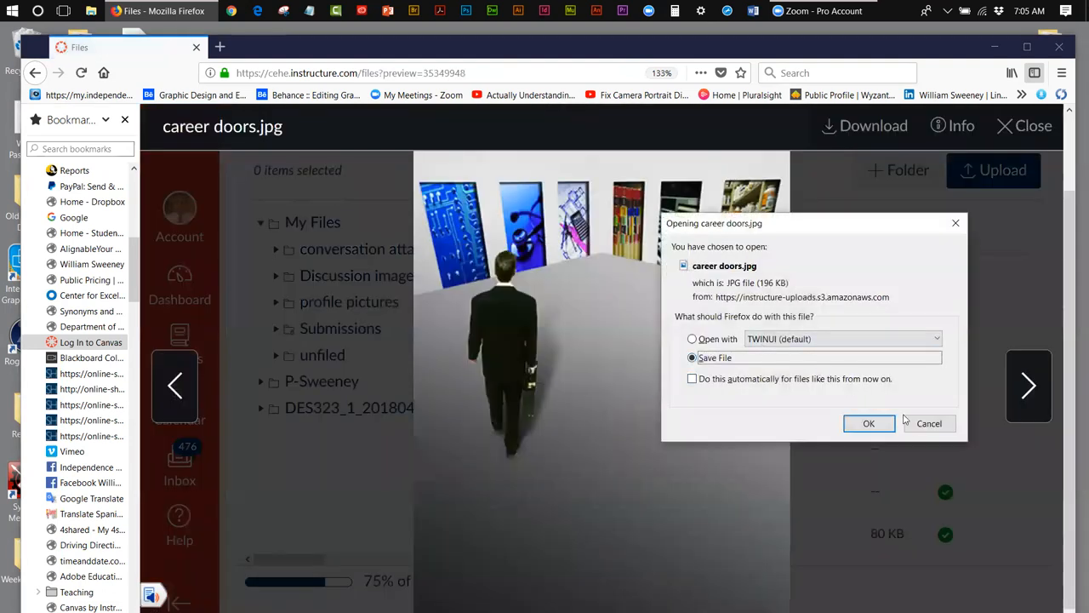
{"action": "left_click", "coordinate": [907, 423]}
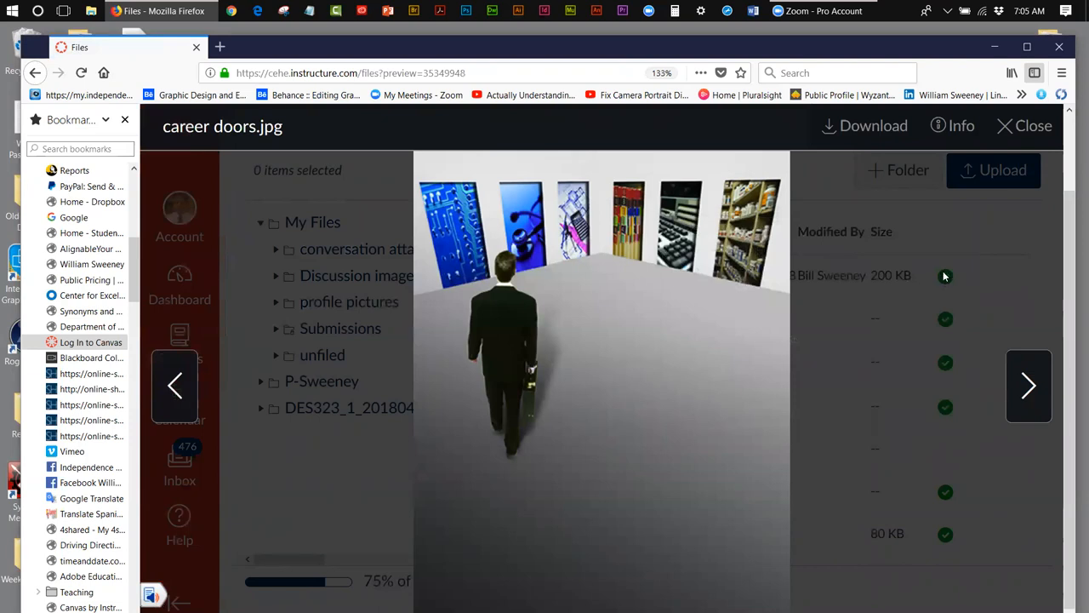
{"action": "left_click", "coordinate": [1026, 126]}
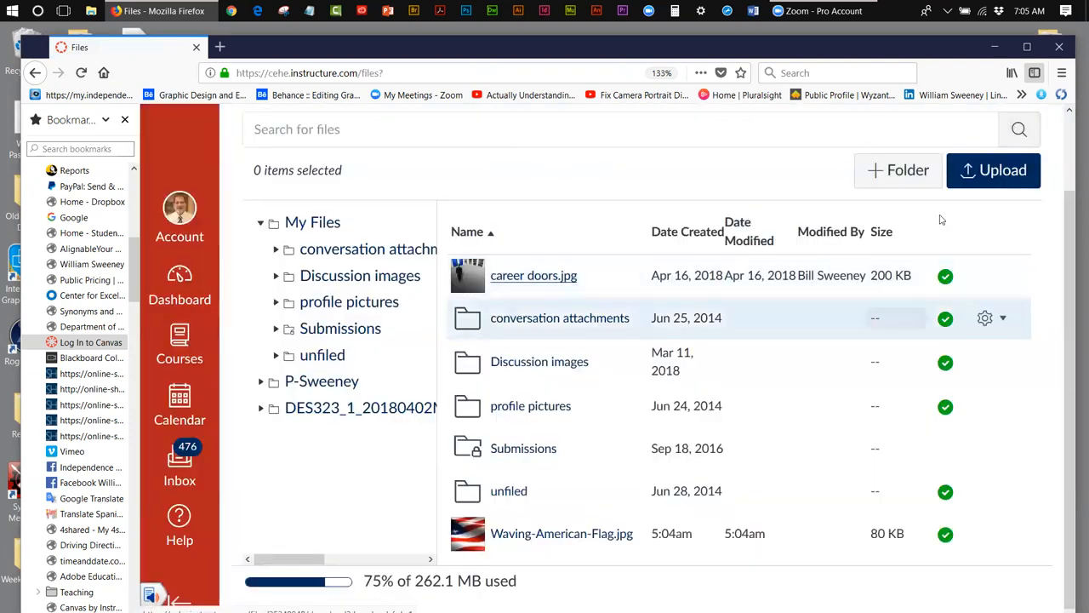
Step: Delete career doors.jpg from My Files
{"action": "mouse_move", "coordinate": [936, 275]}
{"action": "left_click", "coordinate": [984, 275]}
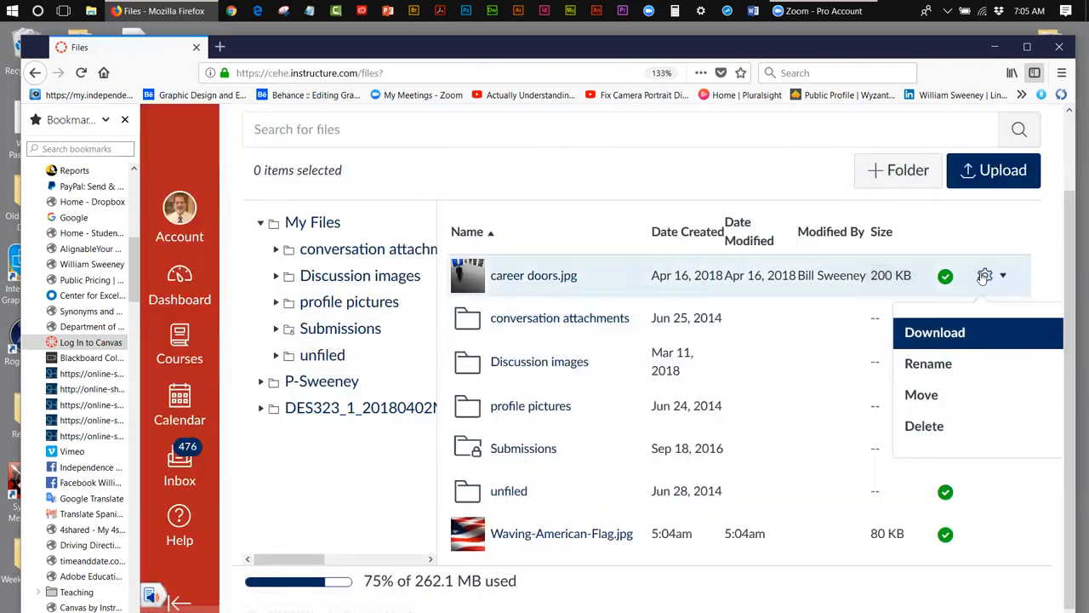
{"action": "left_click", "coordinate": [952, 426]}
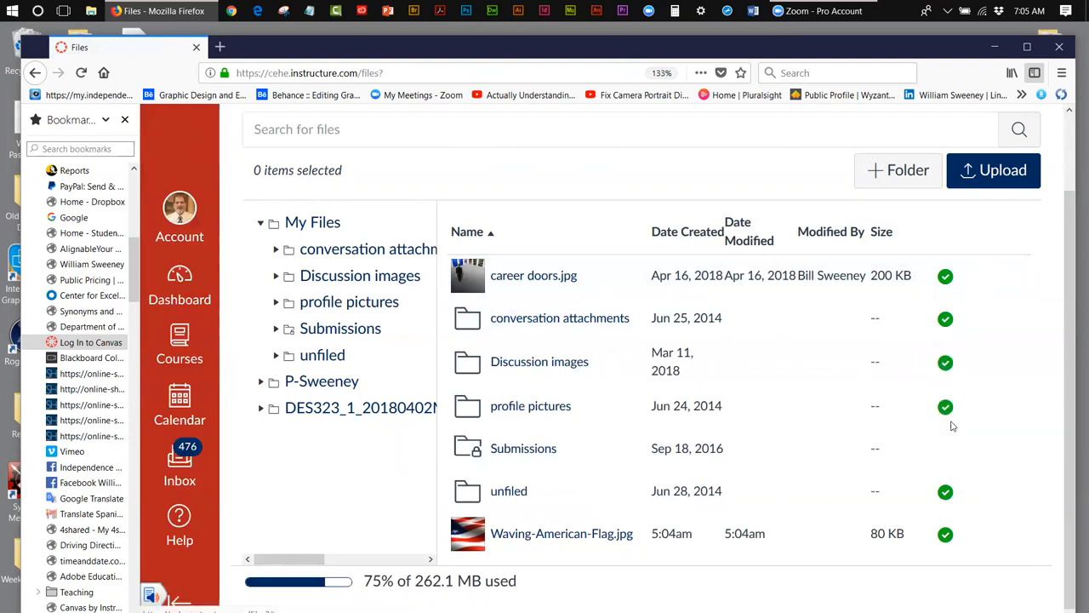
{"action": "left_click", "coordinate": [607, 323]}
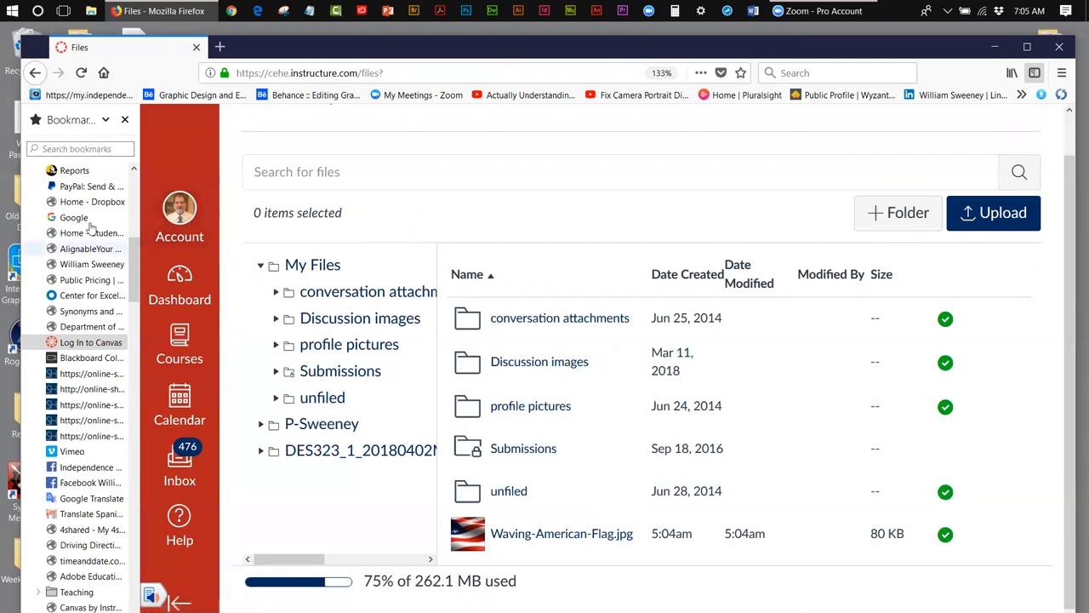
Step: Return to the P-200 discussions and start a reply on Recognizing Faulty Reasoning
{"action": "left_click", "coordinate": [35, 73]}
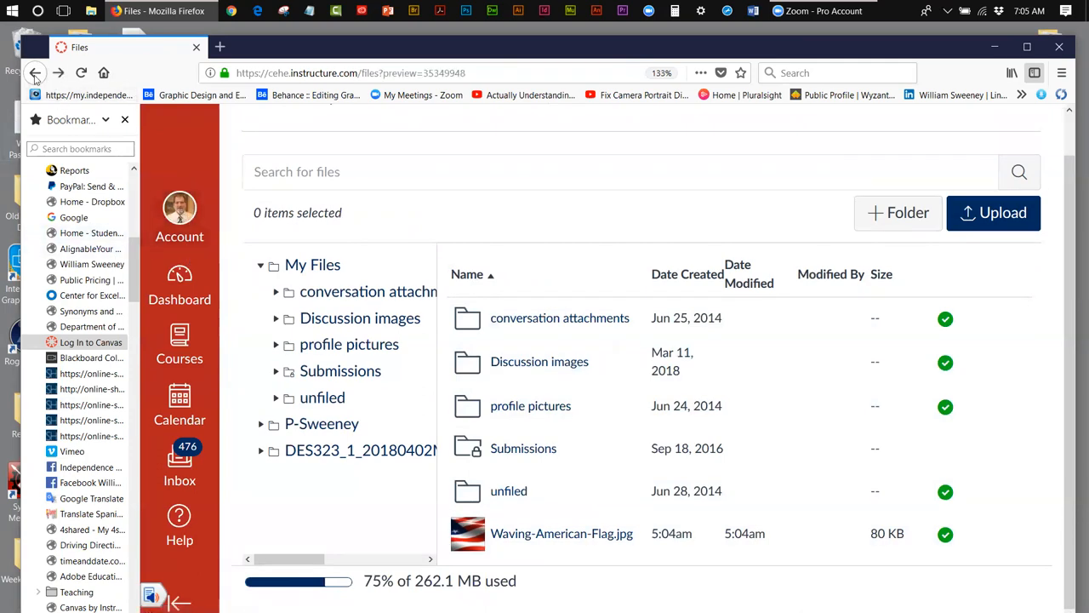
{"action": "left_click", "coordinate": [35, 74]}
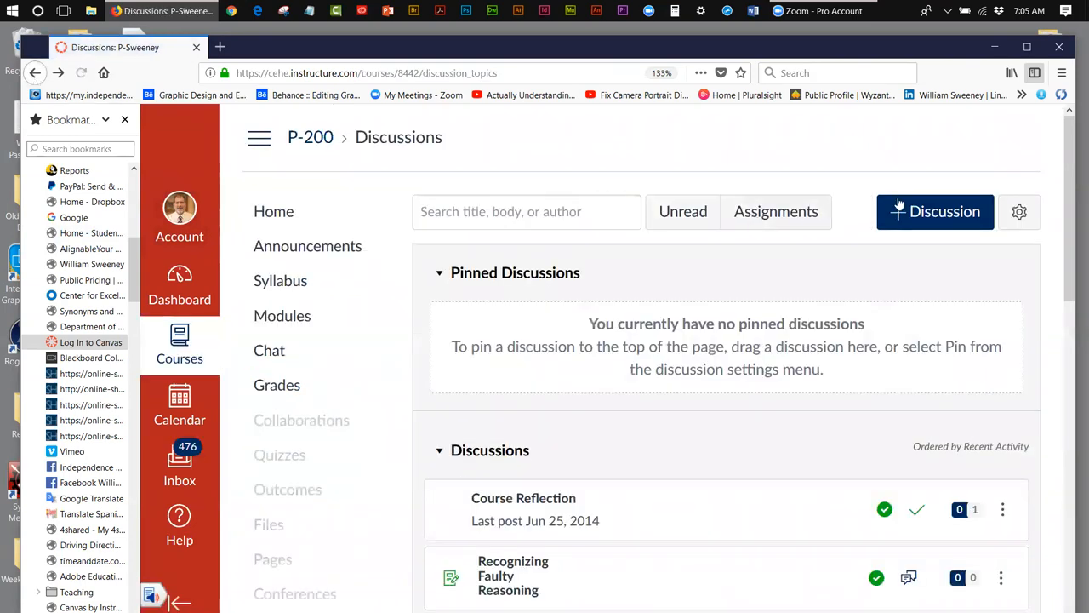
{"action": "scroll", "coordinate": [908, 316], "scroll_direction": "down", "scroll_amount": 1}
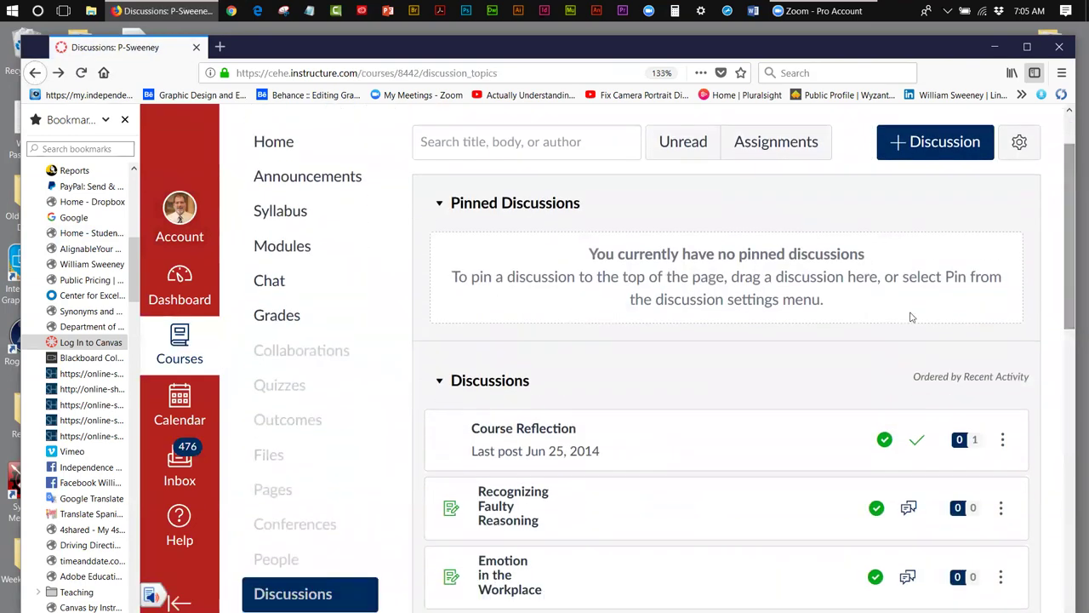
{"action": "left_click", "coordinate": [511, 504]}
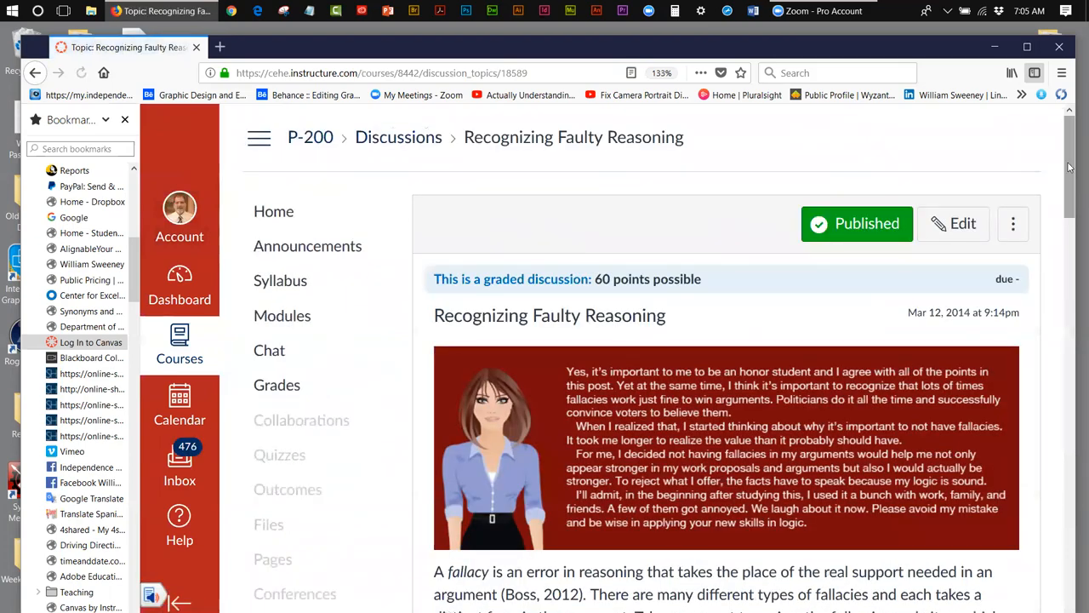
{"action": "left_click_drag", "start_coordinate": [1069, 167], "coordinate": [1072, 562]}
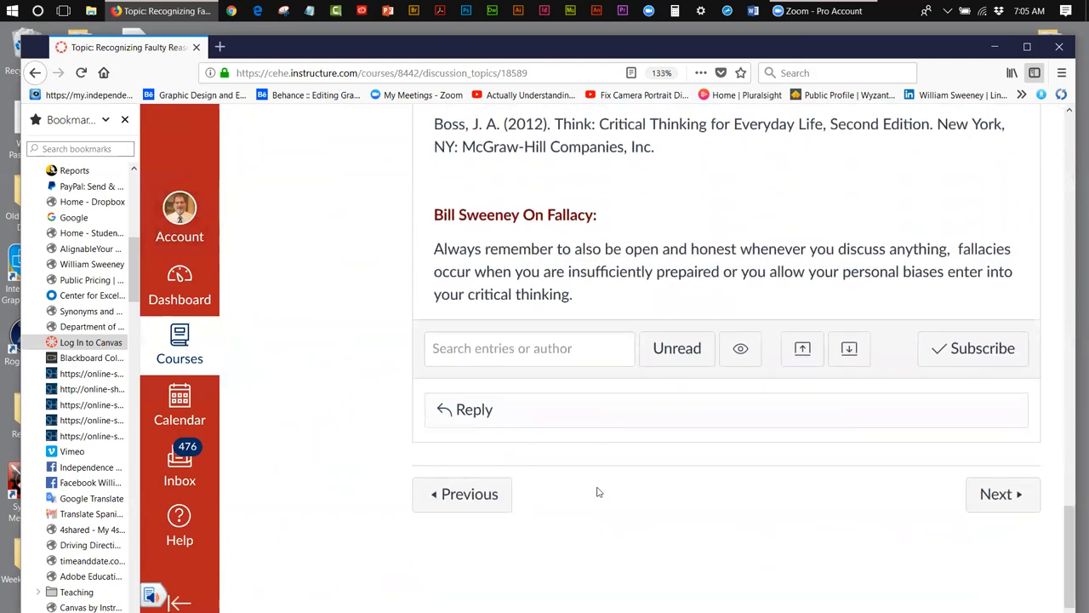
{"action": "left_click", "coordinate": [490, 411]}
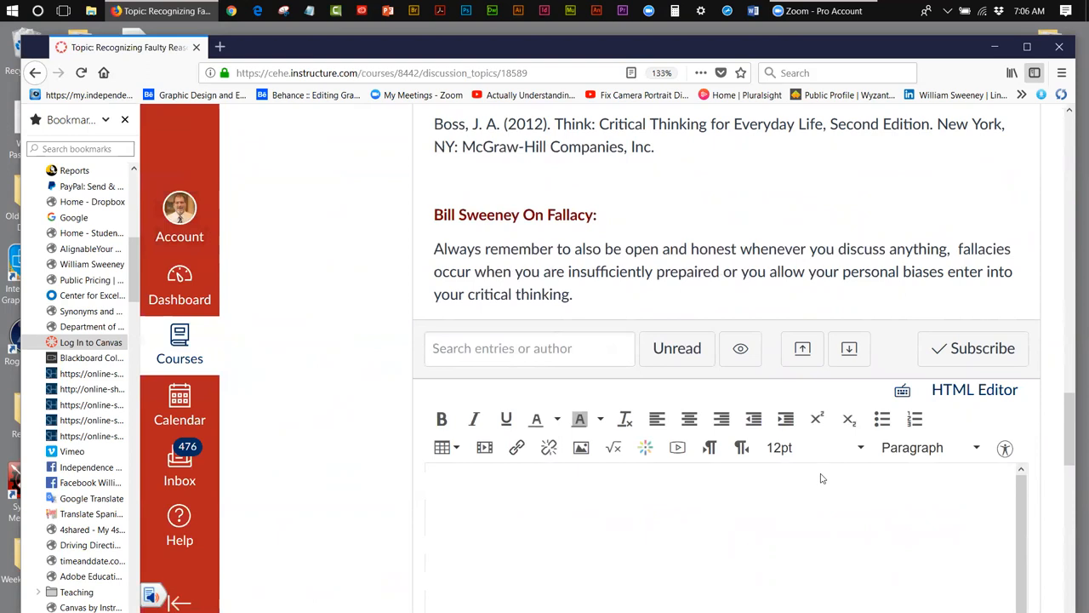
Step: Select Waving-American-Flag.jpg from My files as the image to embed in the reply
{"action": "left_click", "coordinate": [581, 448]}
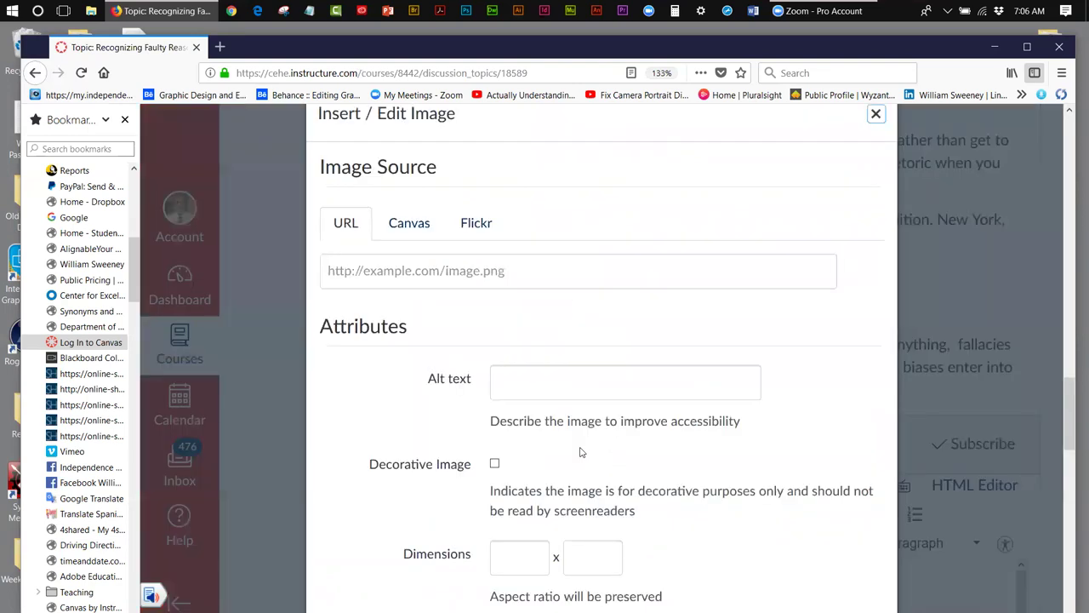
{"action": "left_click", "coordinate": [416, 229]}
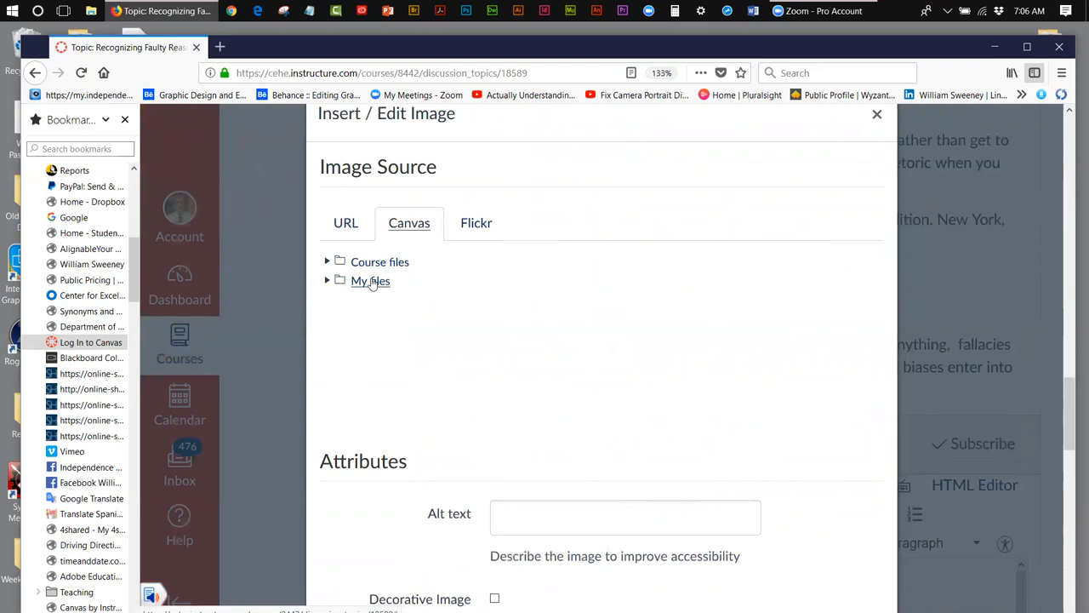
{"action": "left_click", "coordinate": [371, 285]}
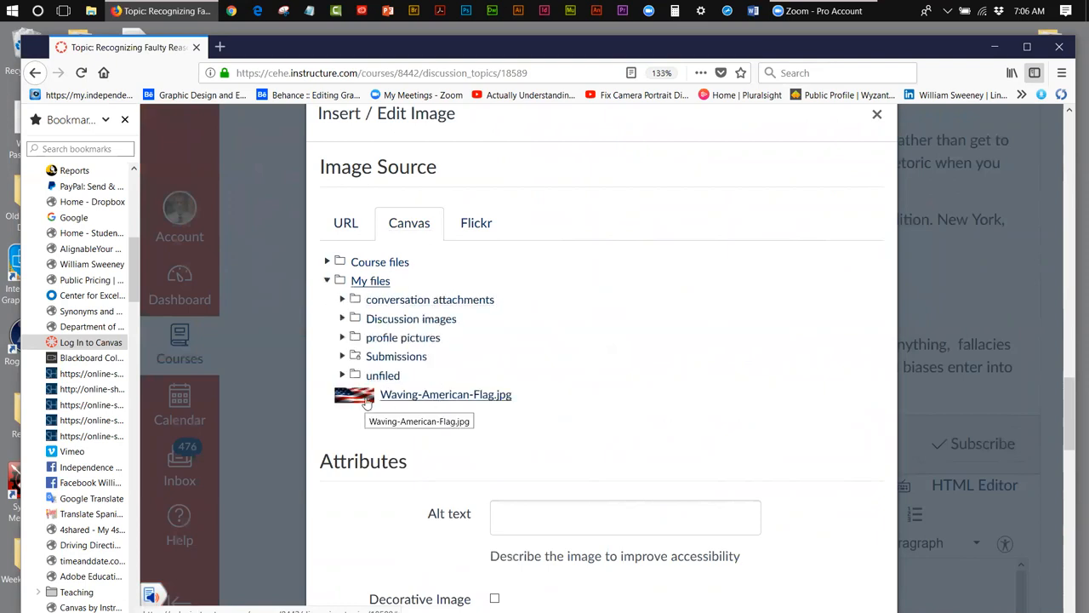
{"action": "left_click", "coordinate": [366, 400]}
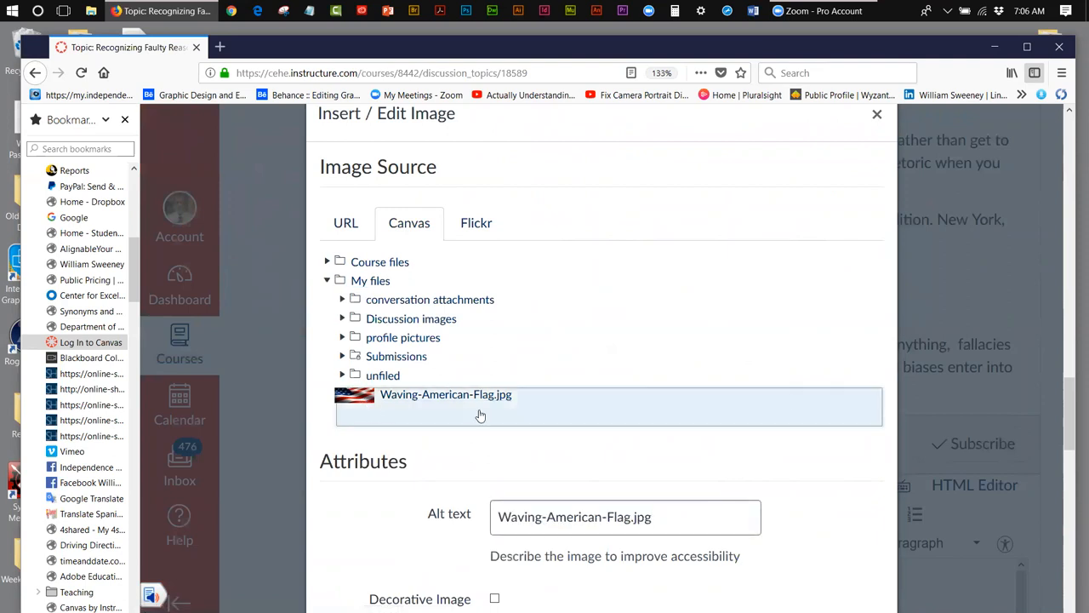
{"action": "left_click_drag", "start_coordinate": [1070, 404], "coordinate": [1071, 458]}
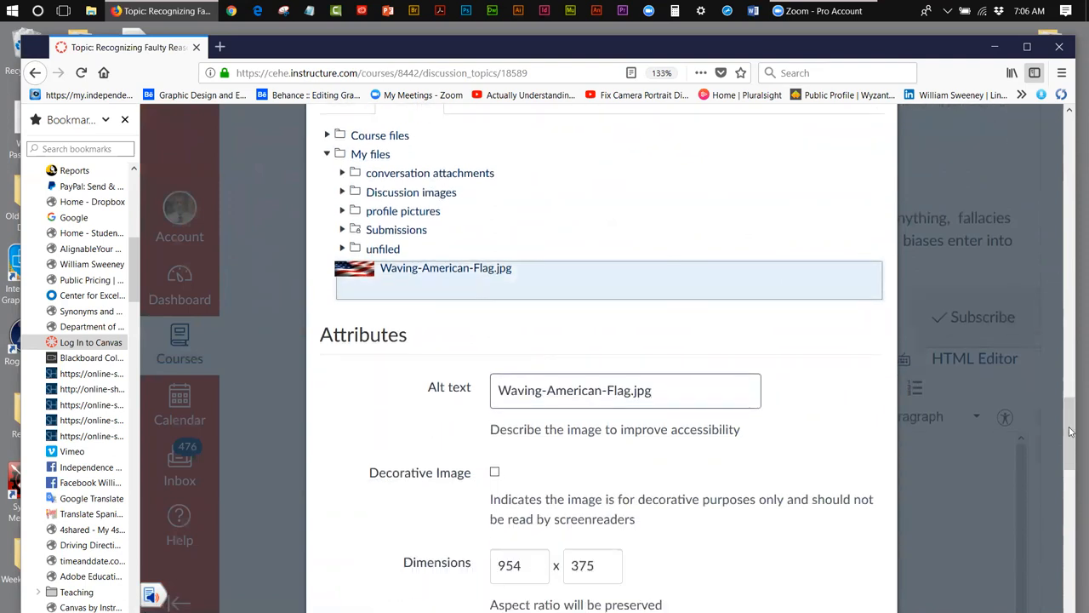
Step: Insert the flag image, resize it slightly smaller, and post the reply
{"action": "left_click", "coordinate": [850, 460]}
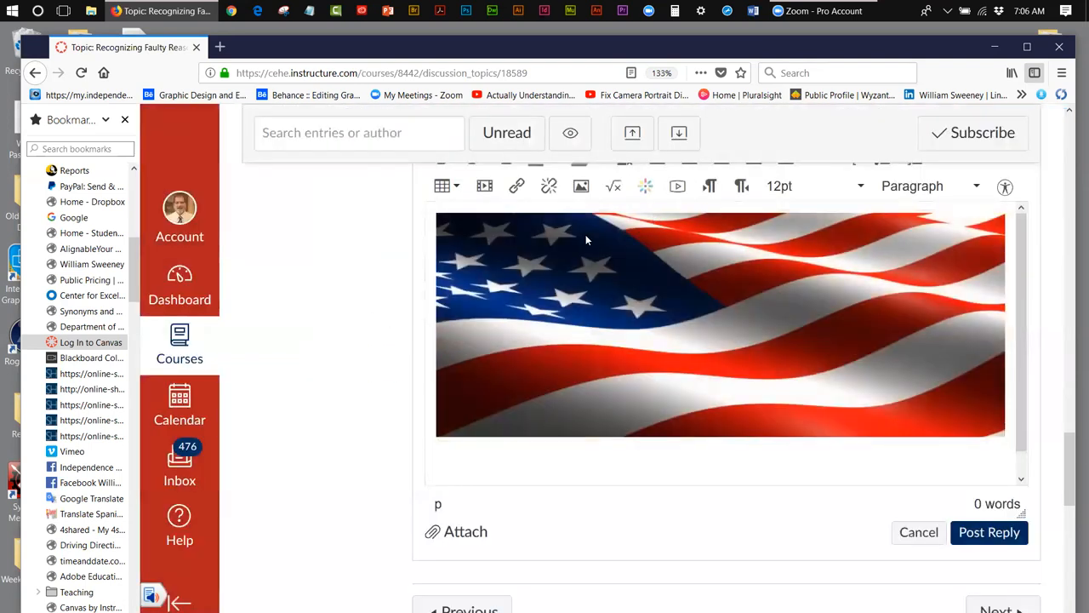
{"action": "left_click", "coordinate": [585, 239]}
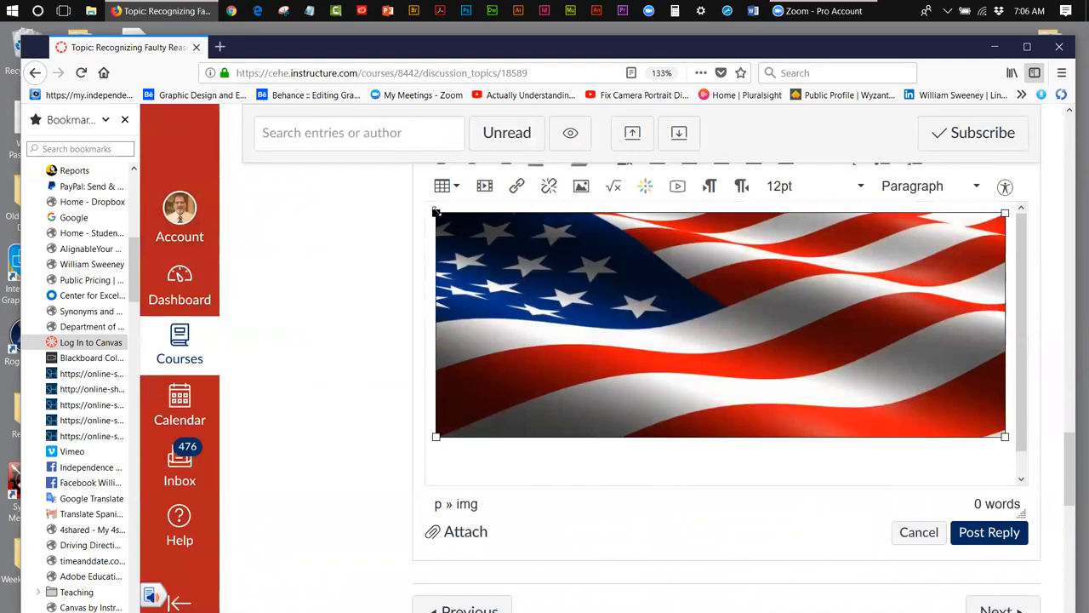
{"action": "left_click_drag", "start_coordinate": [435, 212], "coordinate": [606, 296]}
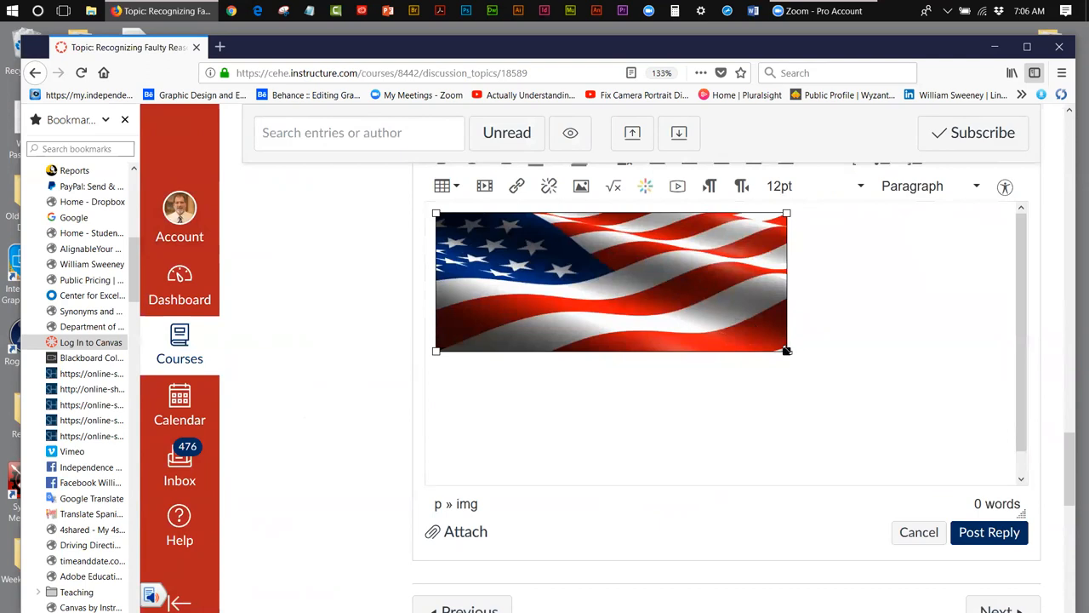
{"action": "mouse_move", "coordinate": [786, 351]}
{"action": "left_mouse_down"}
{"action": "mouse_move", "coordinate": [903, 395]}
{"action": "mouse_move", "coordinate": [893, 390]}
{"action": "left_mouse_up"}
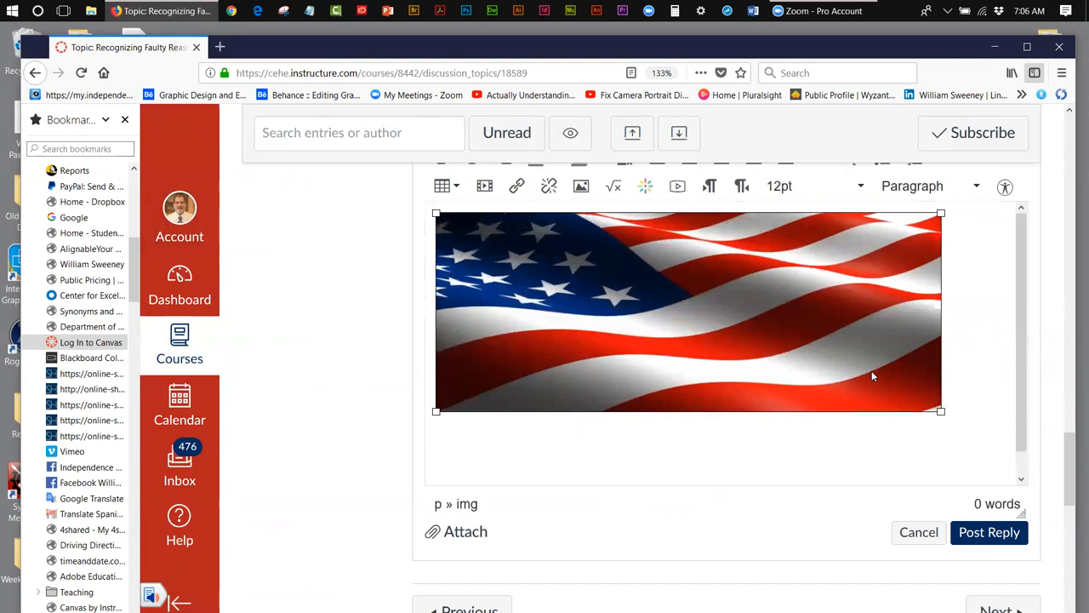
{"action": "left_click", "coordinate": [987, 533]}
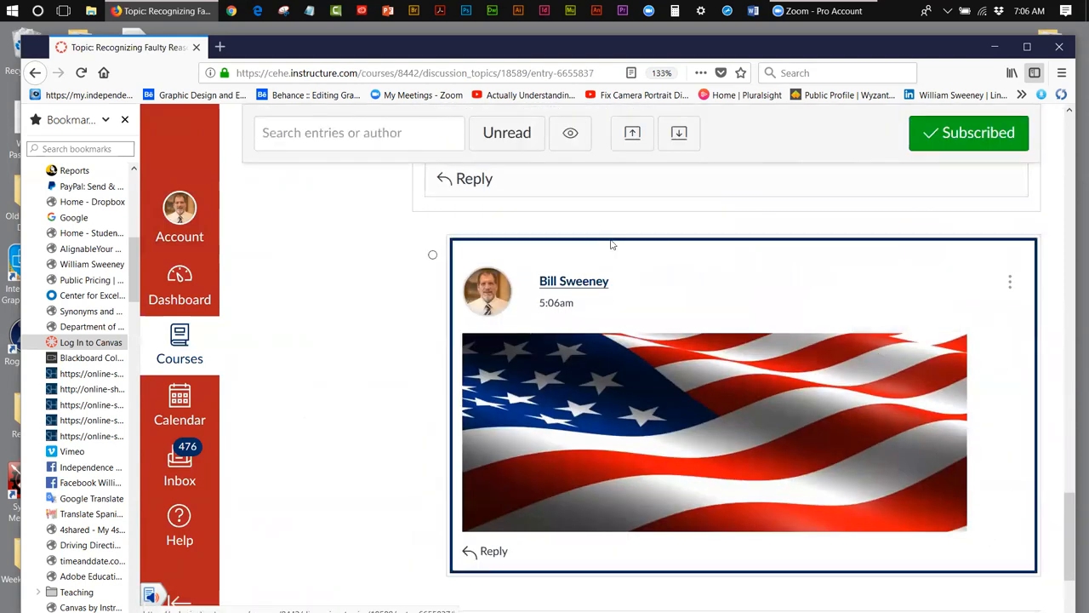